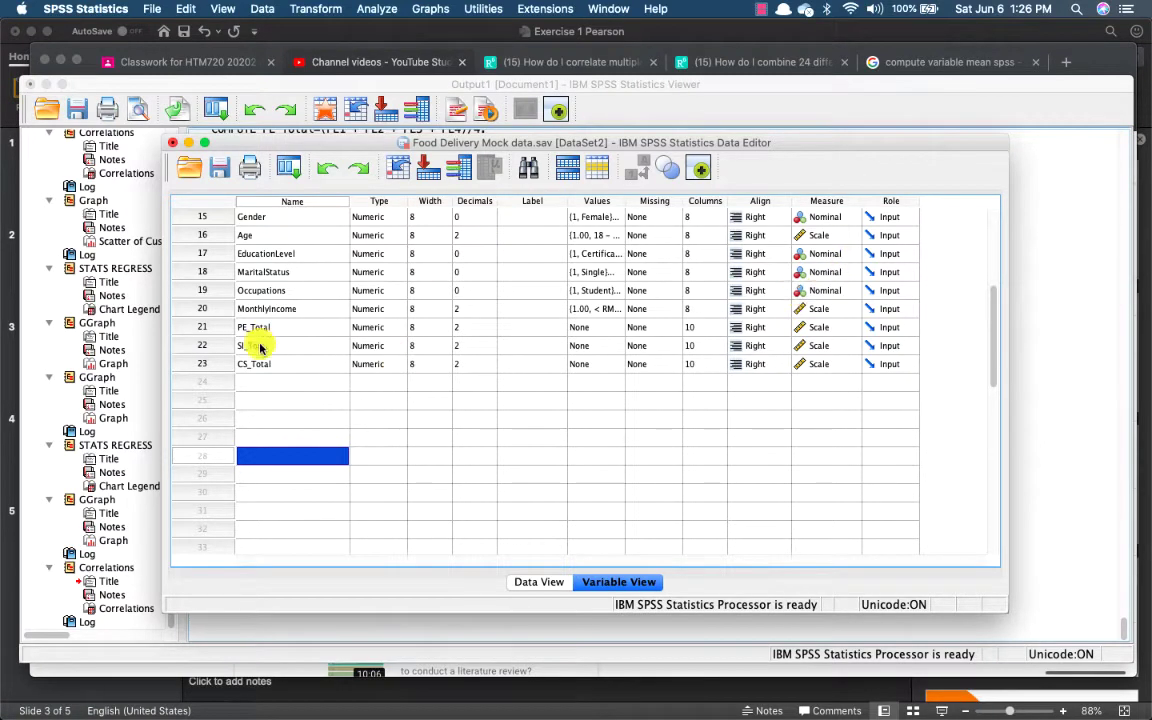
Reset the Bivariate Correlations dialog and run Pearson correlations on PE_Total, SI_Total and CS_Total.
scroll(255, 326, "up", 5)
scroll(253, 327, "down", 4)
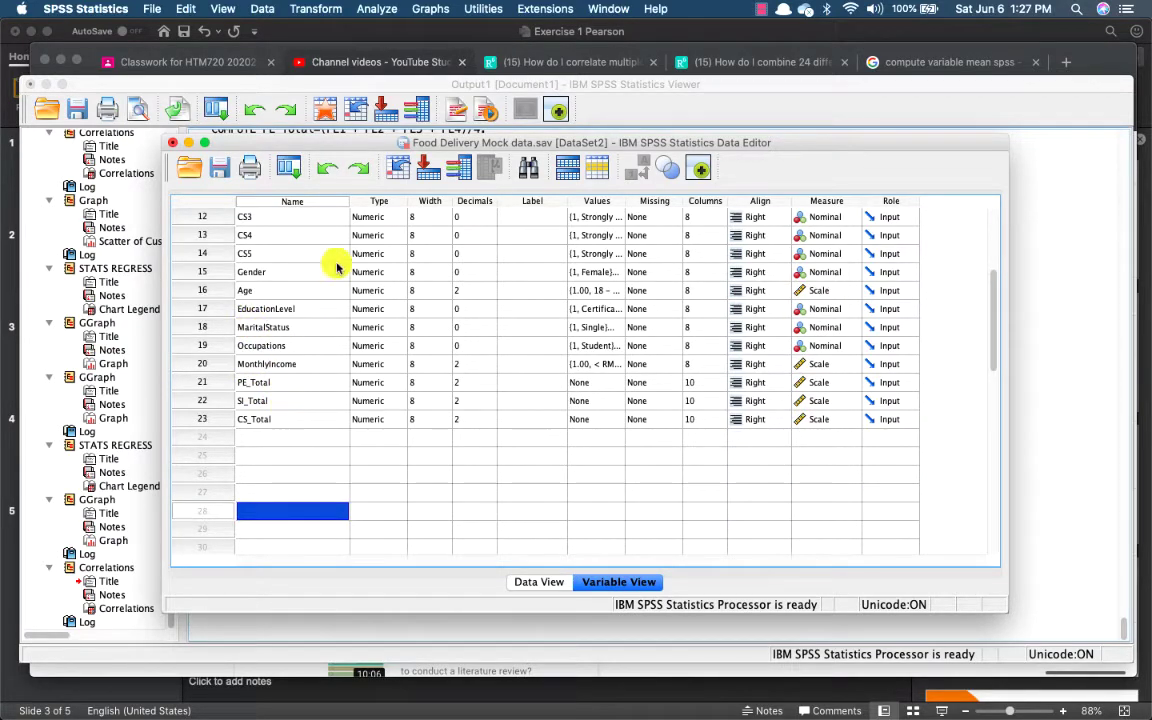
left_click(378, 9)
mouse_move(432, 152)
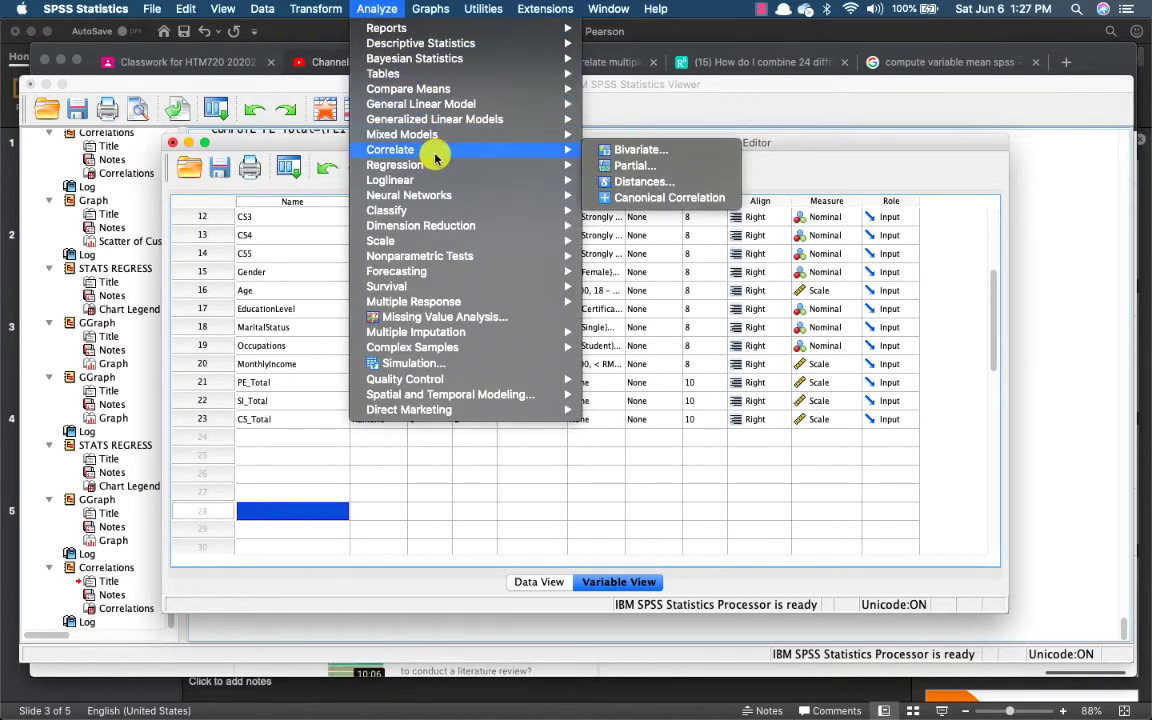
left_click(632, 152)
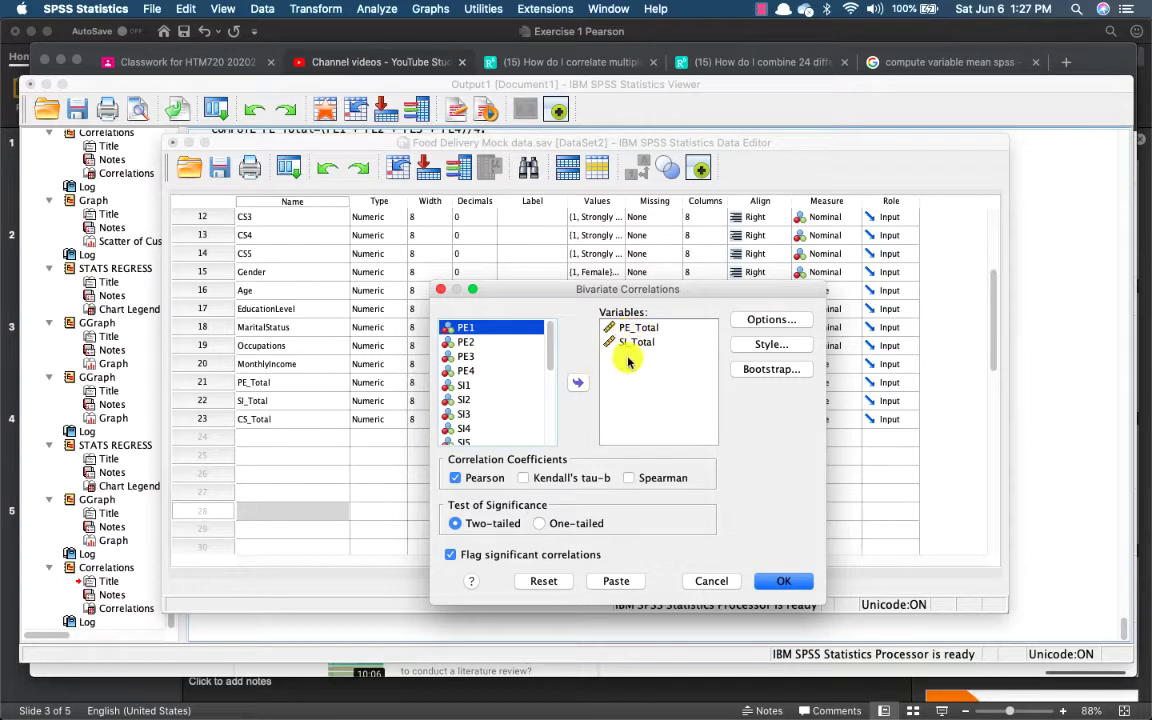
left_click(550, 584)
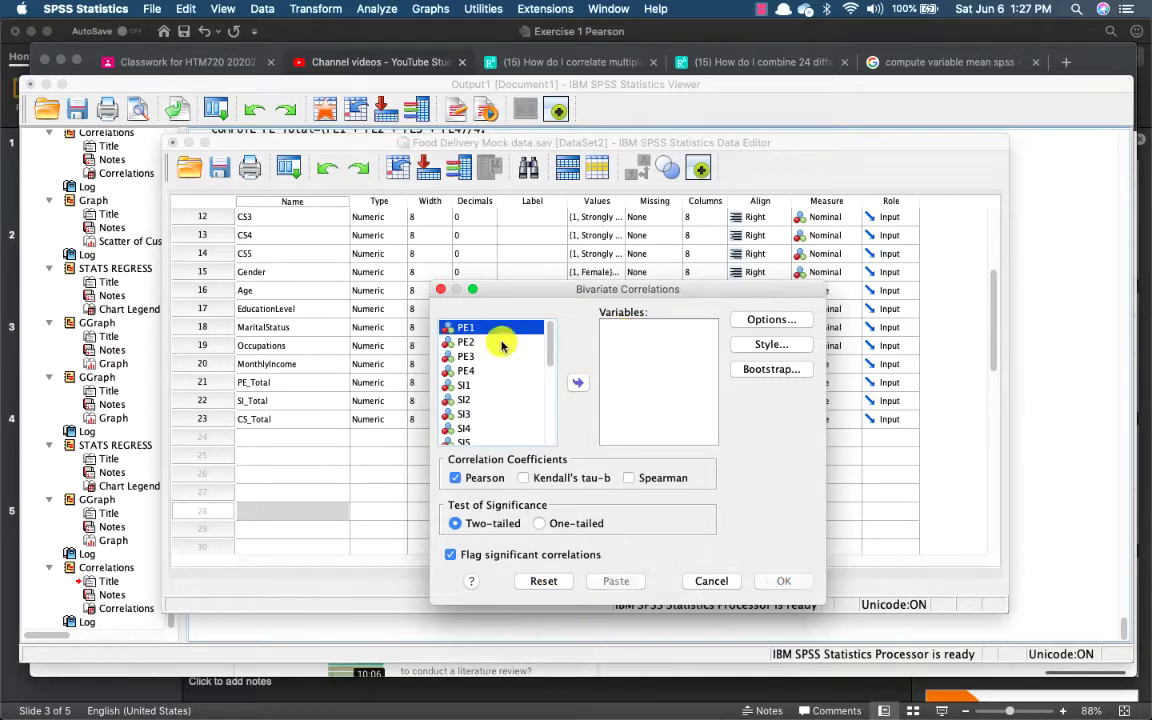
scroll(501, 340, "down", 5)
left_click_drag(478, 410, 486, 438)
left_click(577, 383)
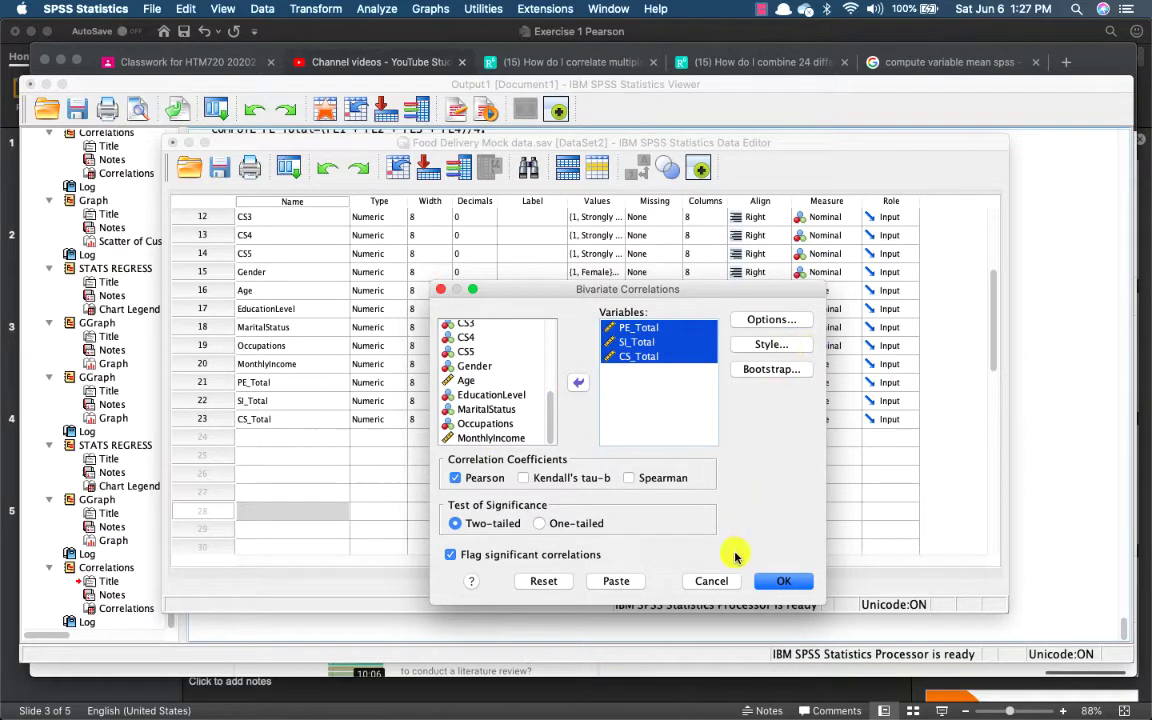
left_click(775, 583)
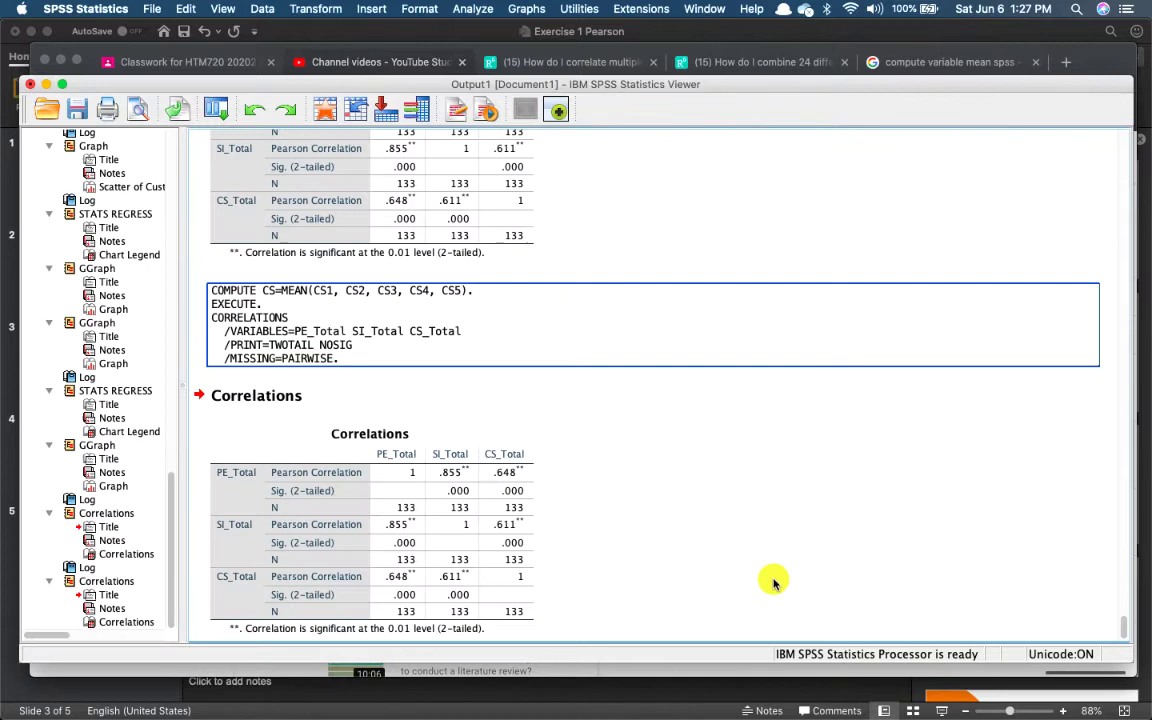
Inspect the Correlations table: PE_Total–SI_Total .855, PE_Total–CS_Total .648, SI_Total–CS_Total .611.
left_click(405, 412)
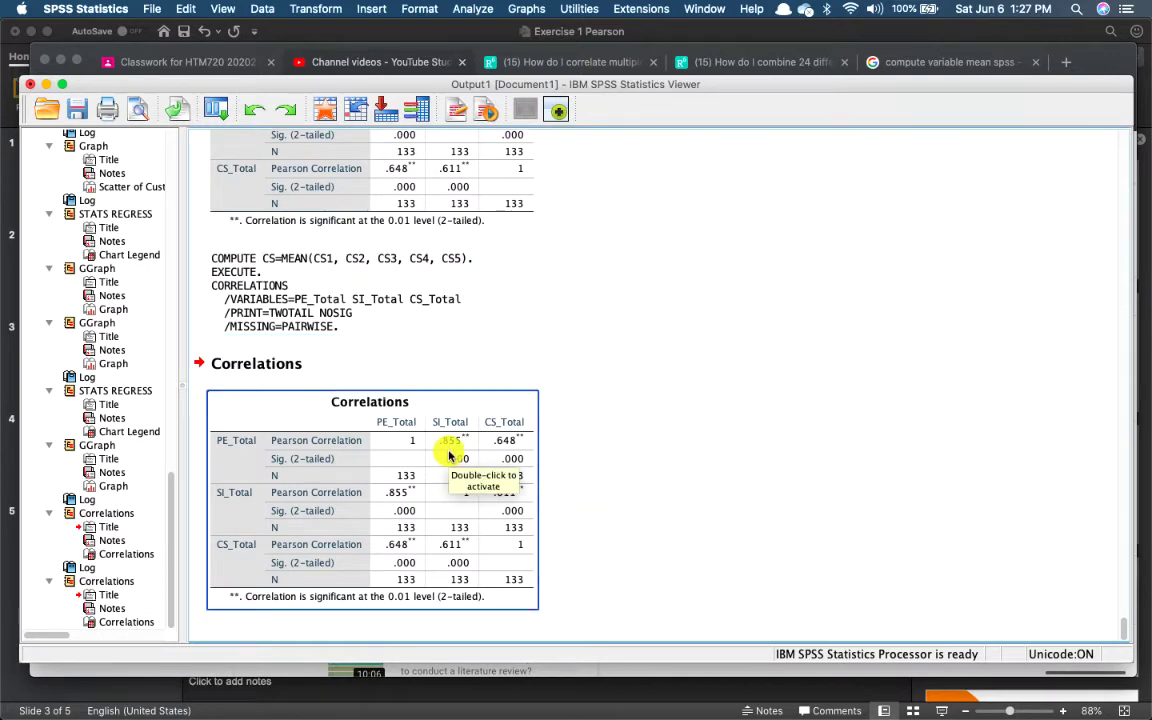
left_click(553, 453)
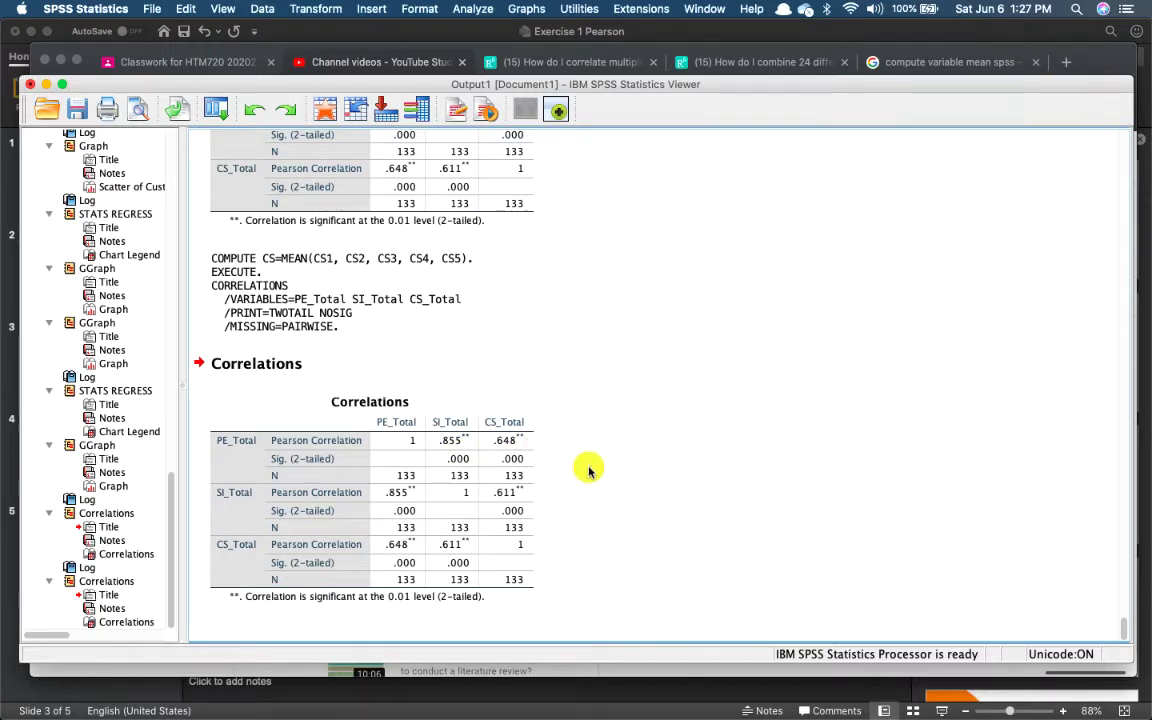
left_click(268, 452)
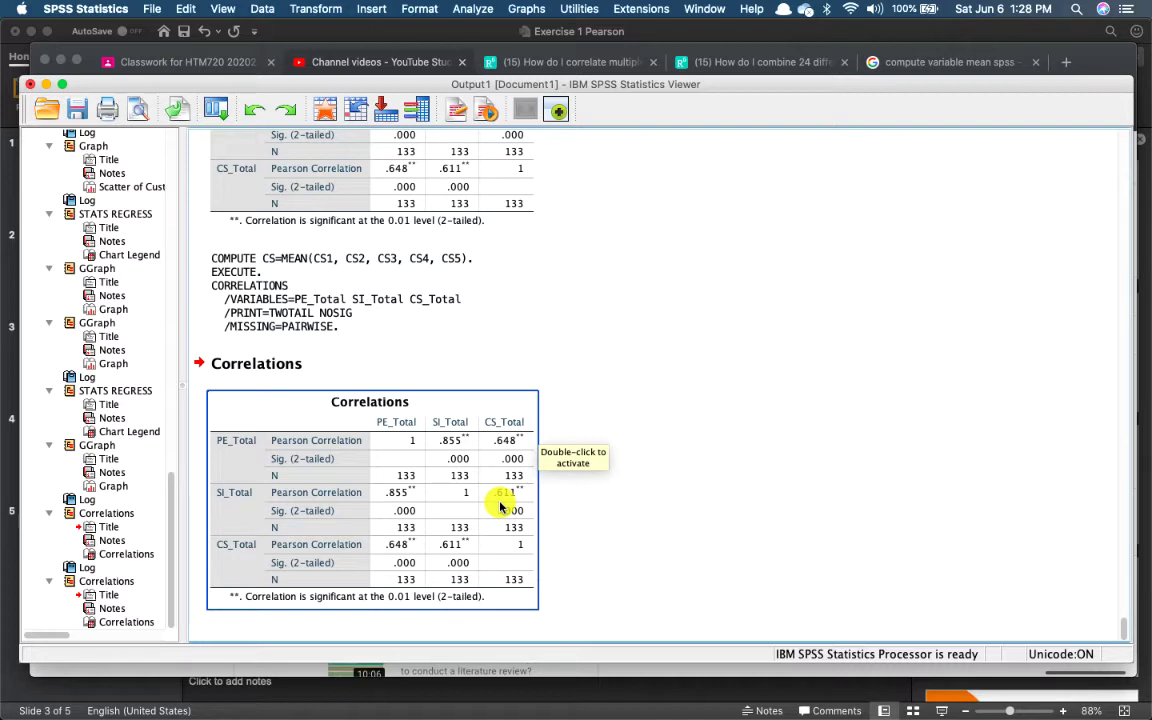
left_click(594, 460)
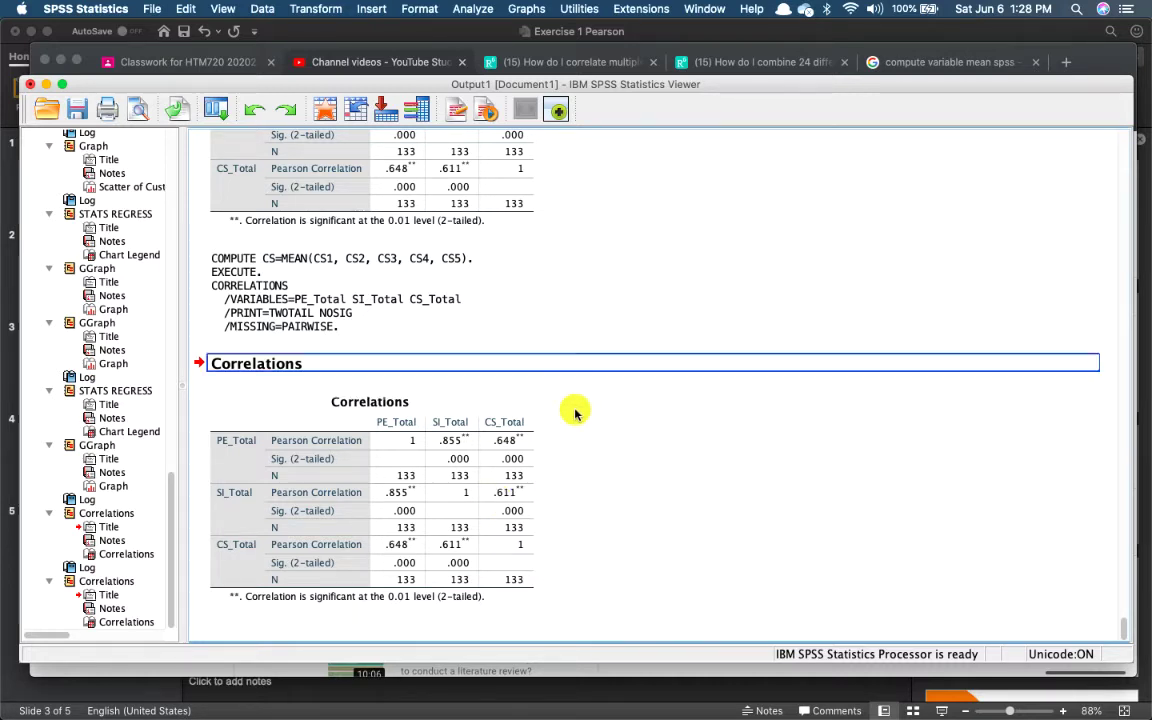
left_click(524, 10)
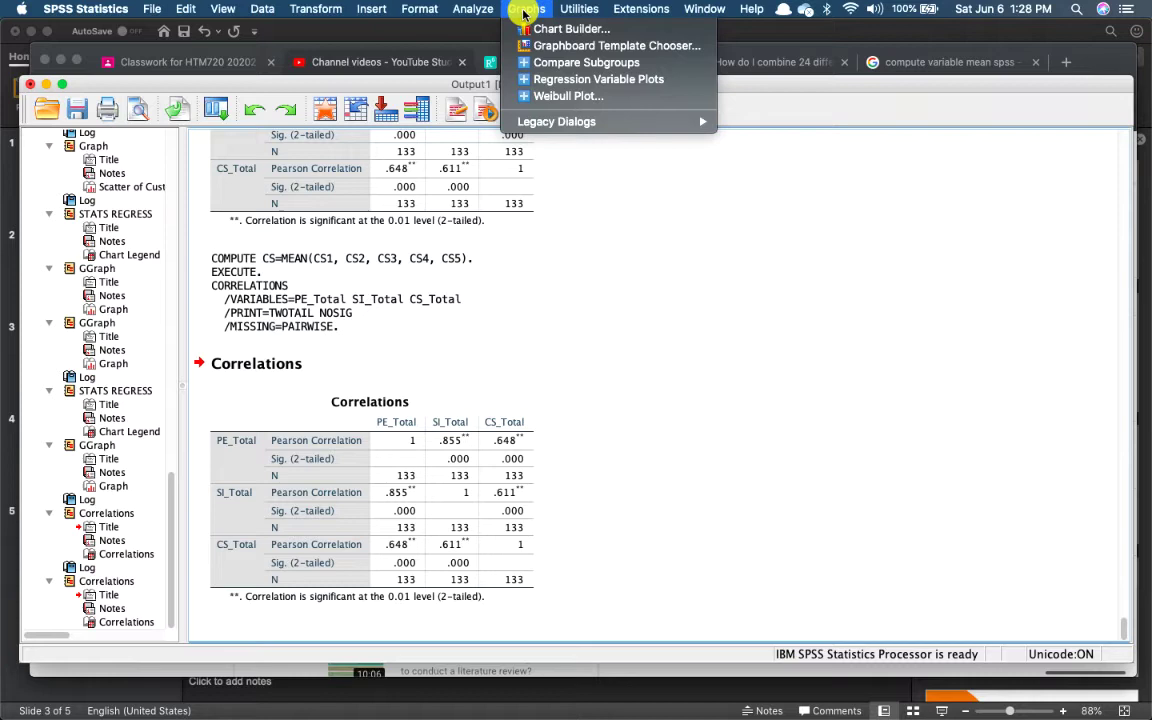
Create regression variable plots of PE_Total and SI_Total (vertical) against CS_Total (horizontal).
left_click(577, 130)
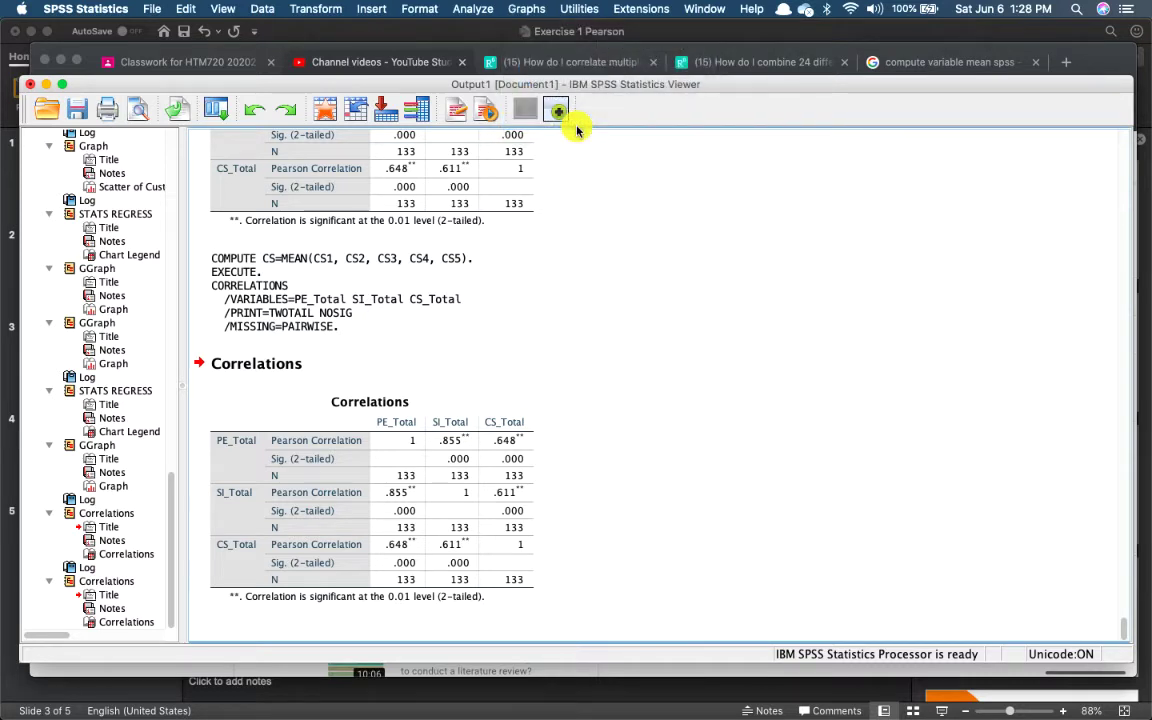
left_click(524, 9)
mouse_move(565, 126)
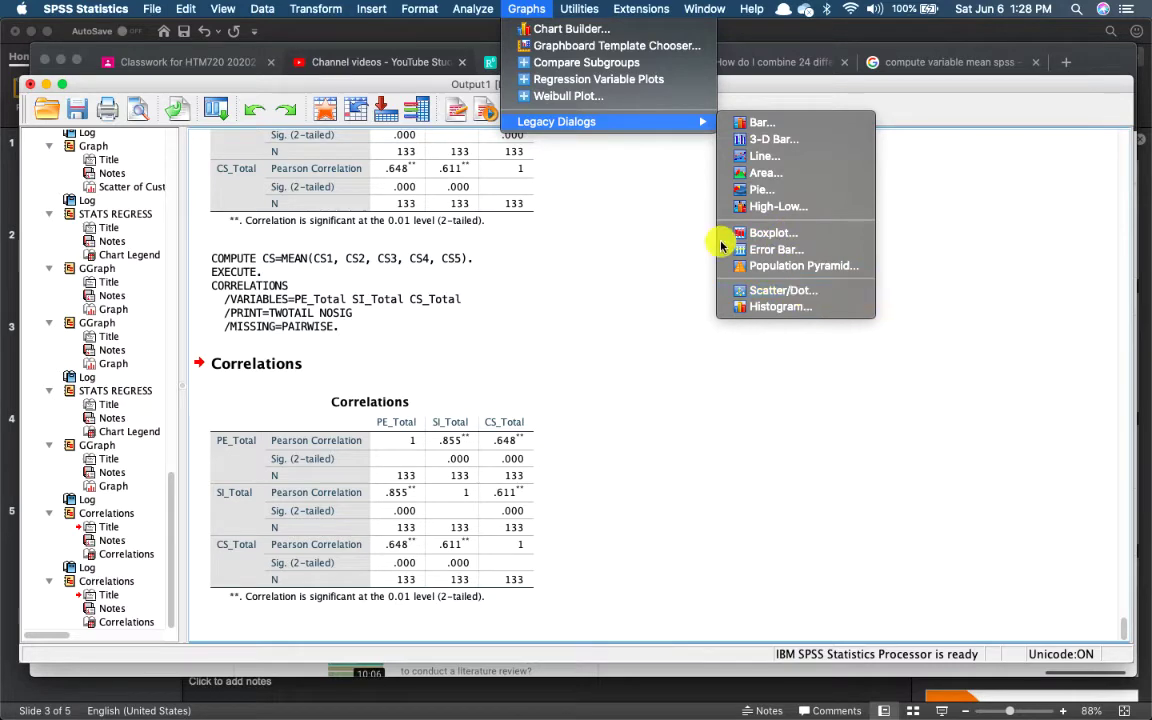
left_click(617, 80)
scroll(362, 340, "down", 3)
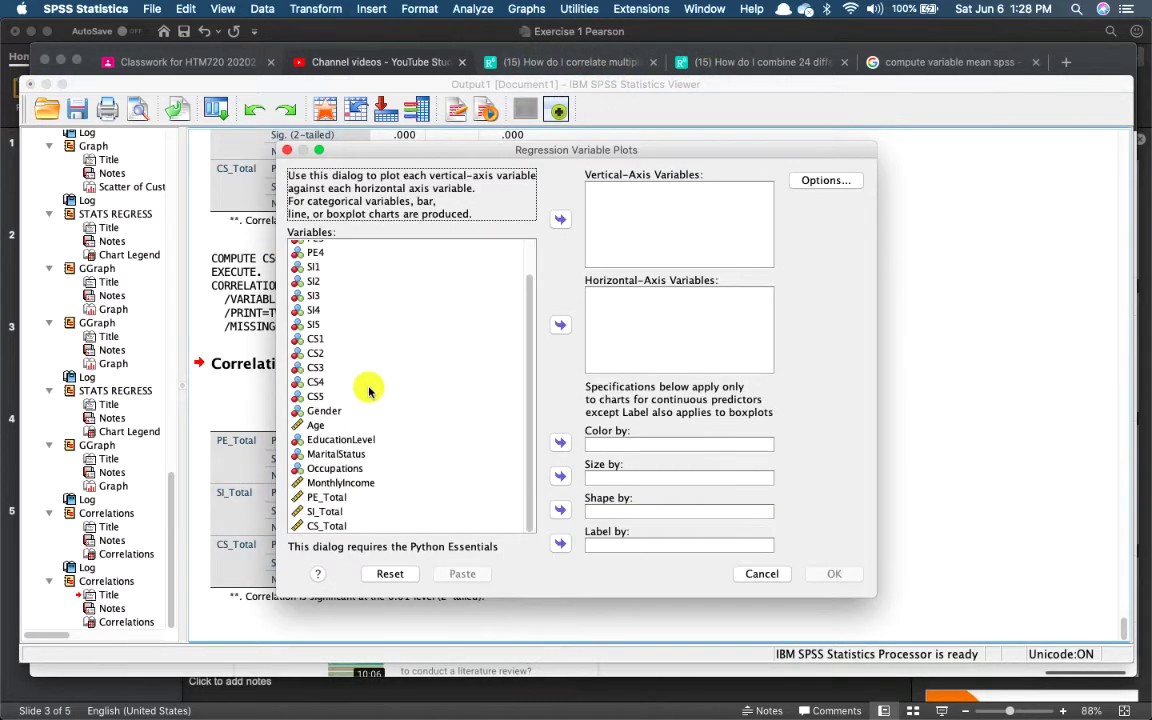
left_click(310, 497)
left_click(310, 511, "shift")
left_click(560, 219)
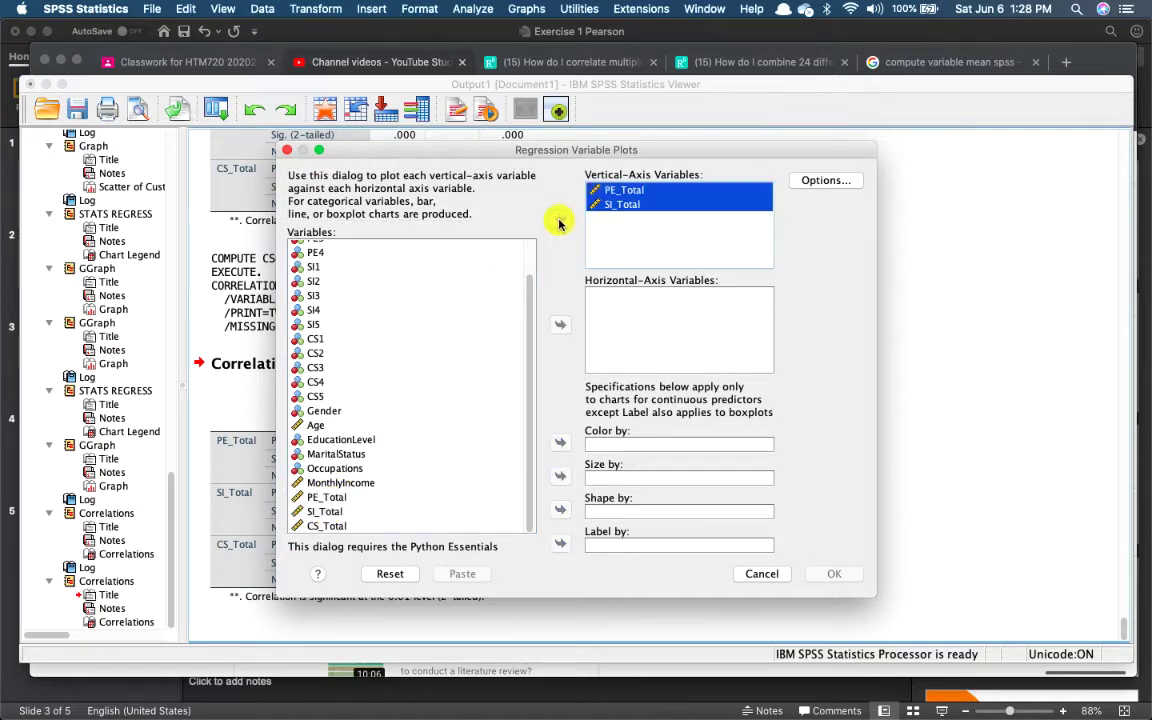
left_click(326, 526)
left_click(560, 330)
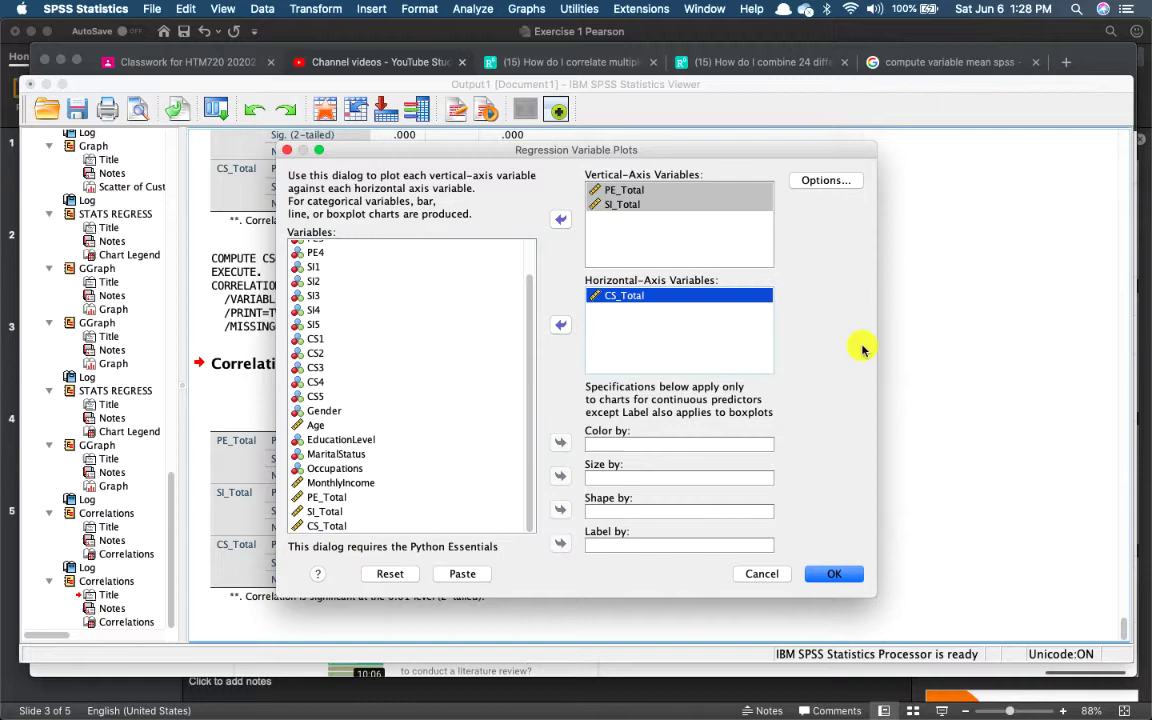
left_click(834, 574)
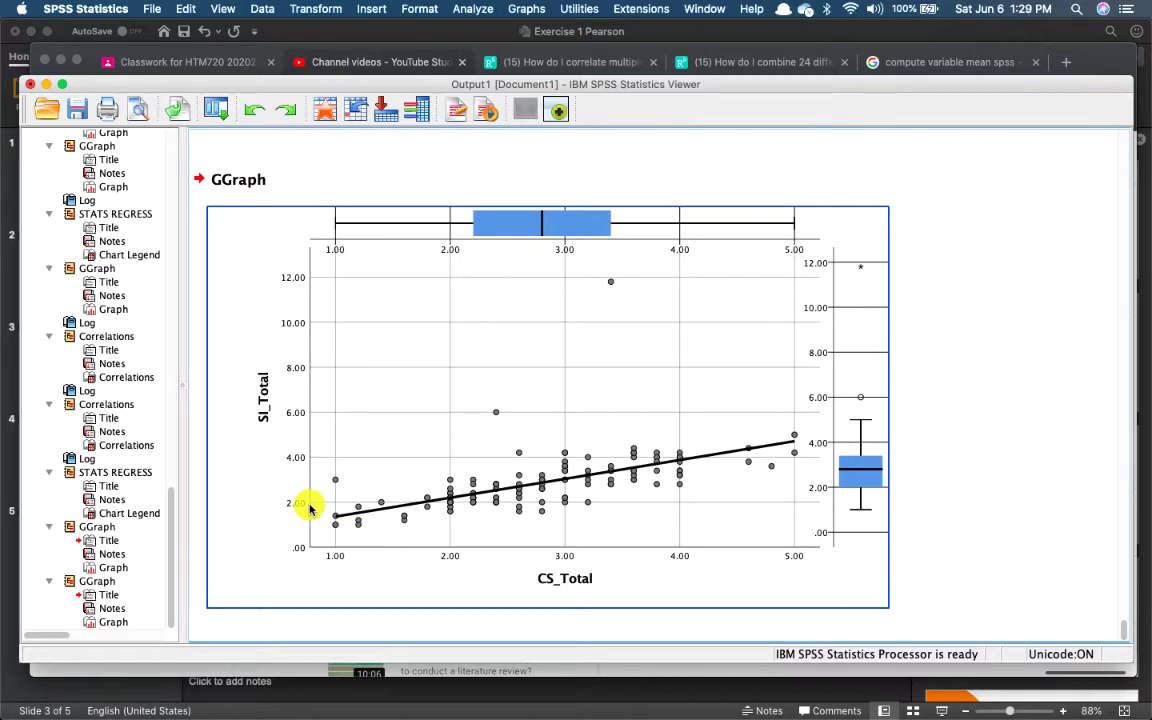
left_click(497, 416)
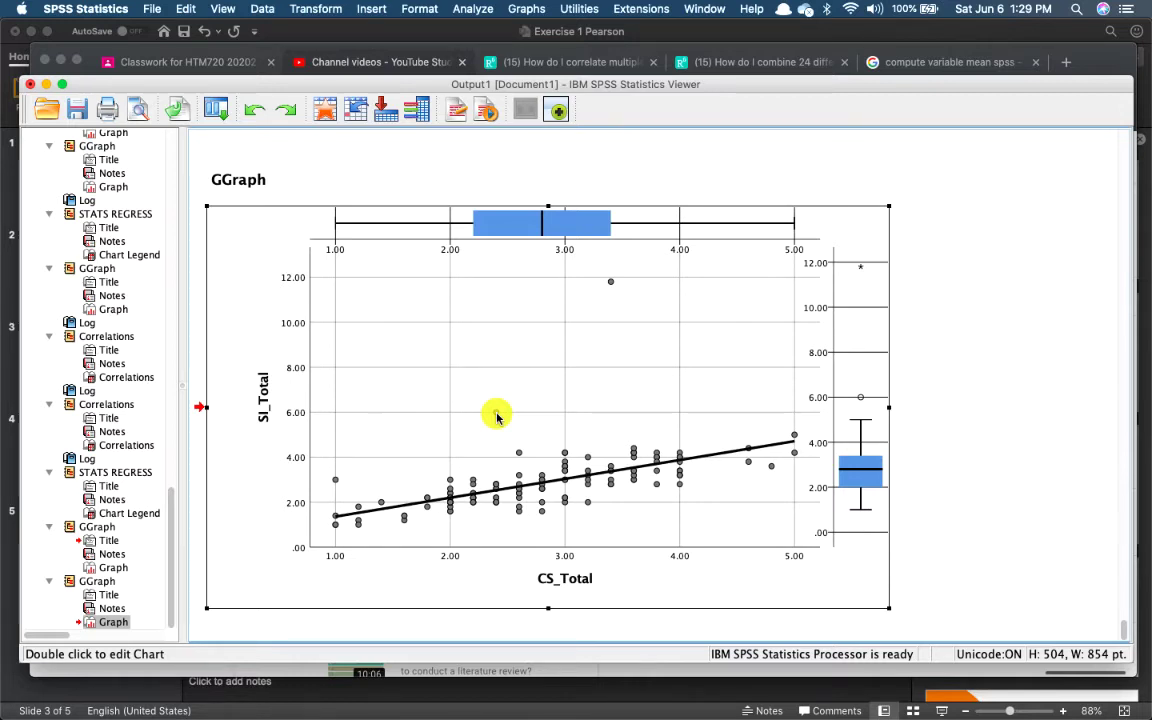
scroll(496, 414, "up", 5)
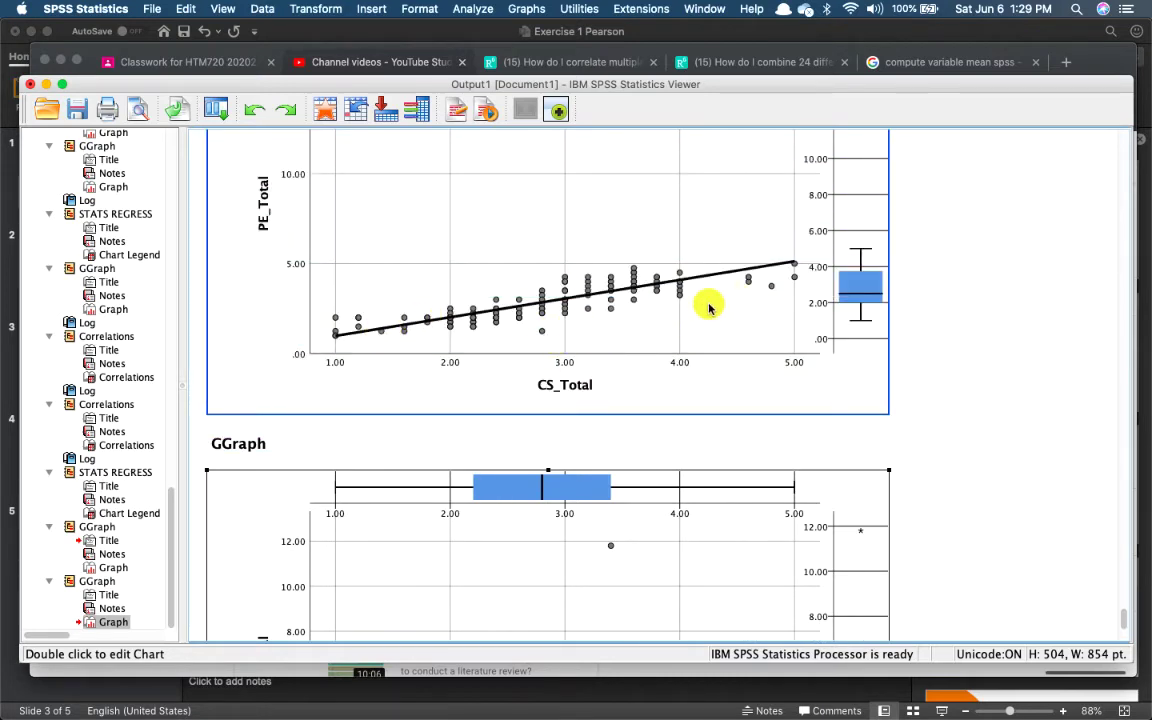
scroll(707, 305, "up", 3)
scroll(707, 305, "up", 1)
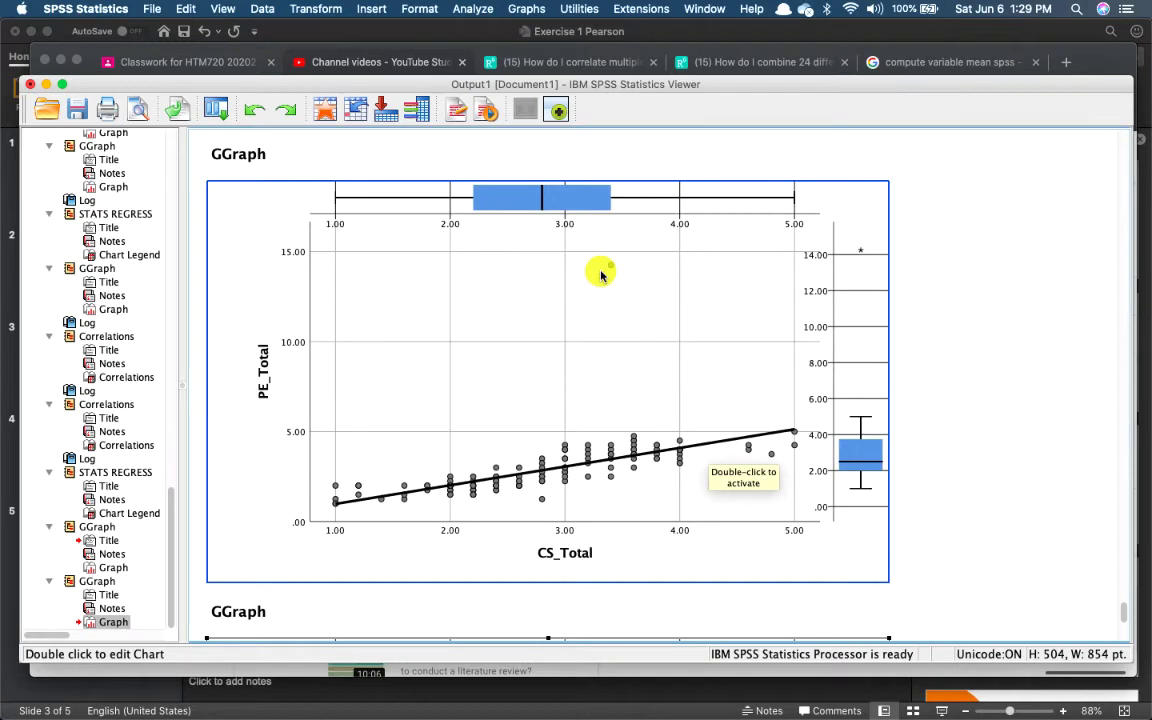
scroll(601, 275, "down", 5)
scroll(601, 317, "down", 3)
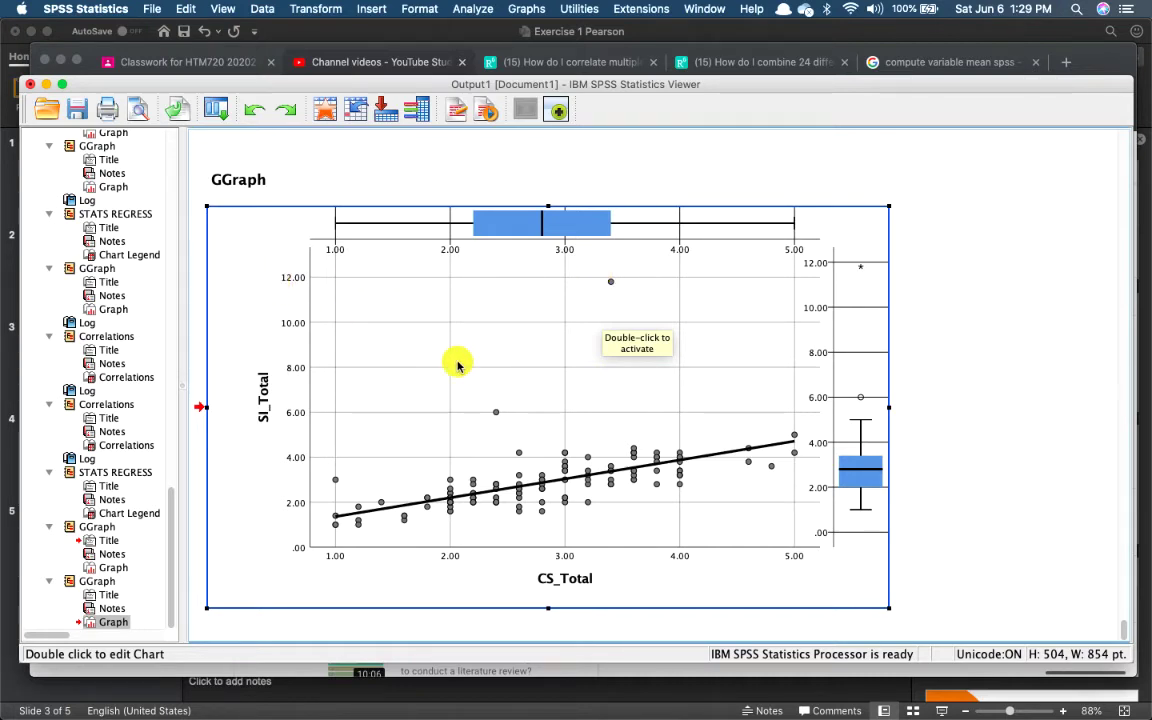
Redo the regression variable plot with PE_Total vertical and SI_Total horizontal, dropping CS_Total.
left_click(526, 9)
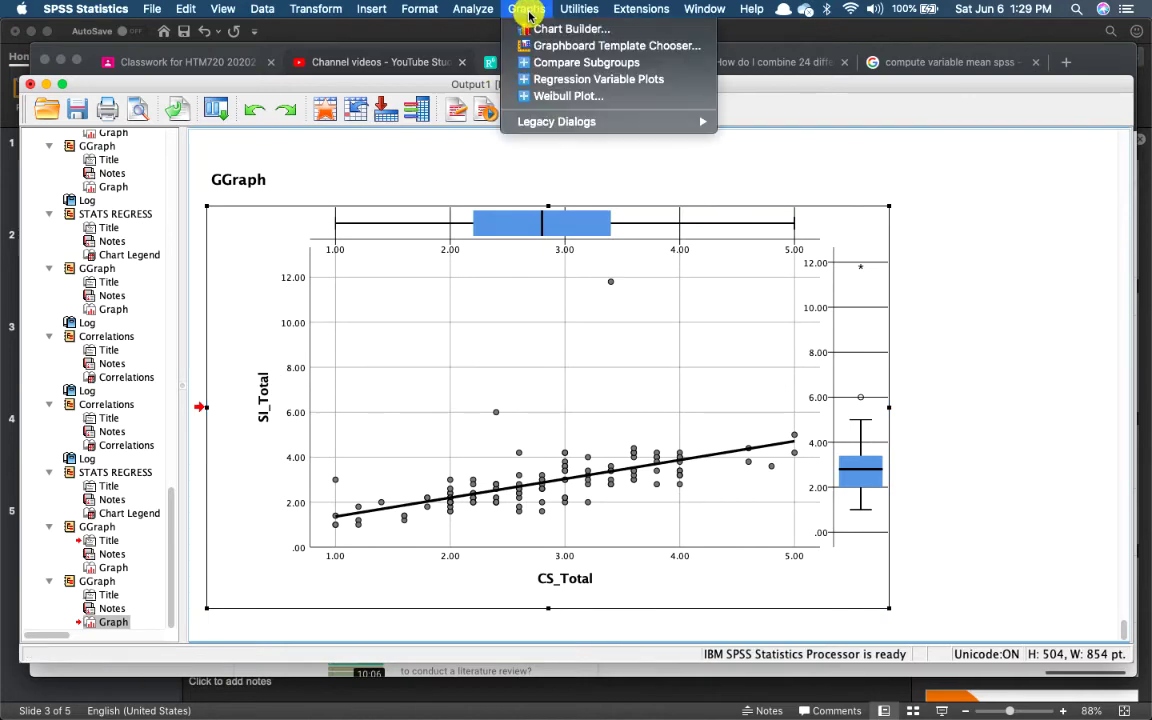
left_click(556, 79)
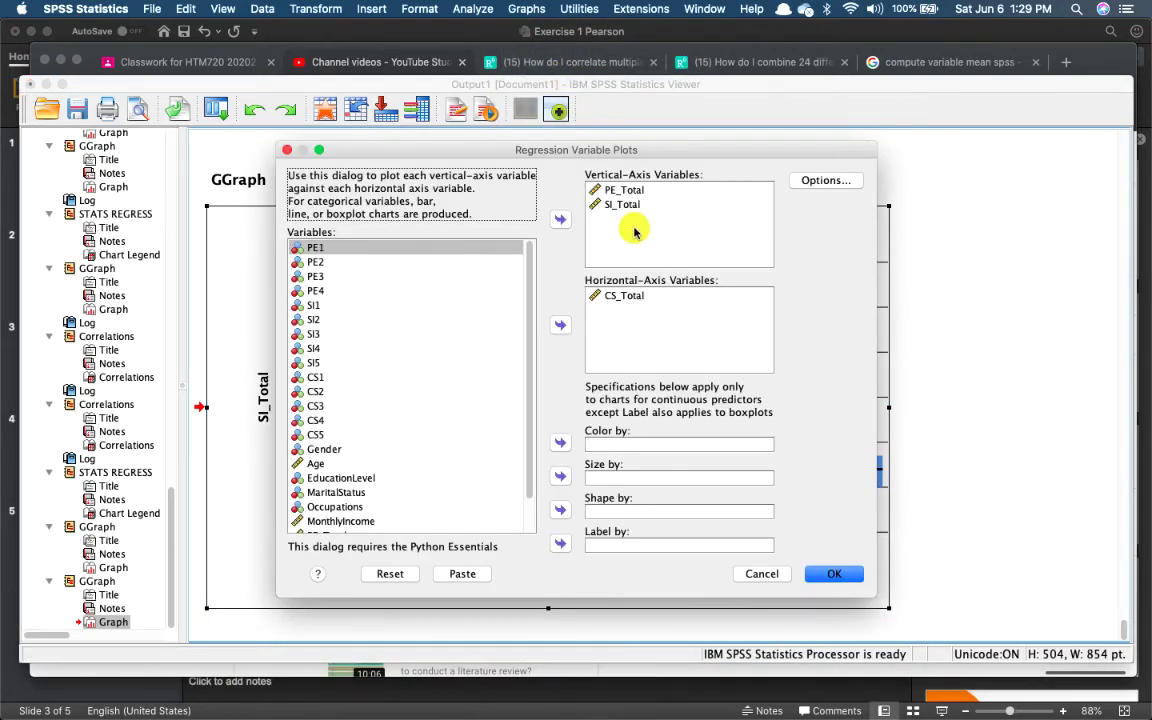
left_click_drag(620, 296, 505, 293)
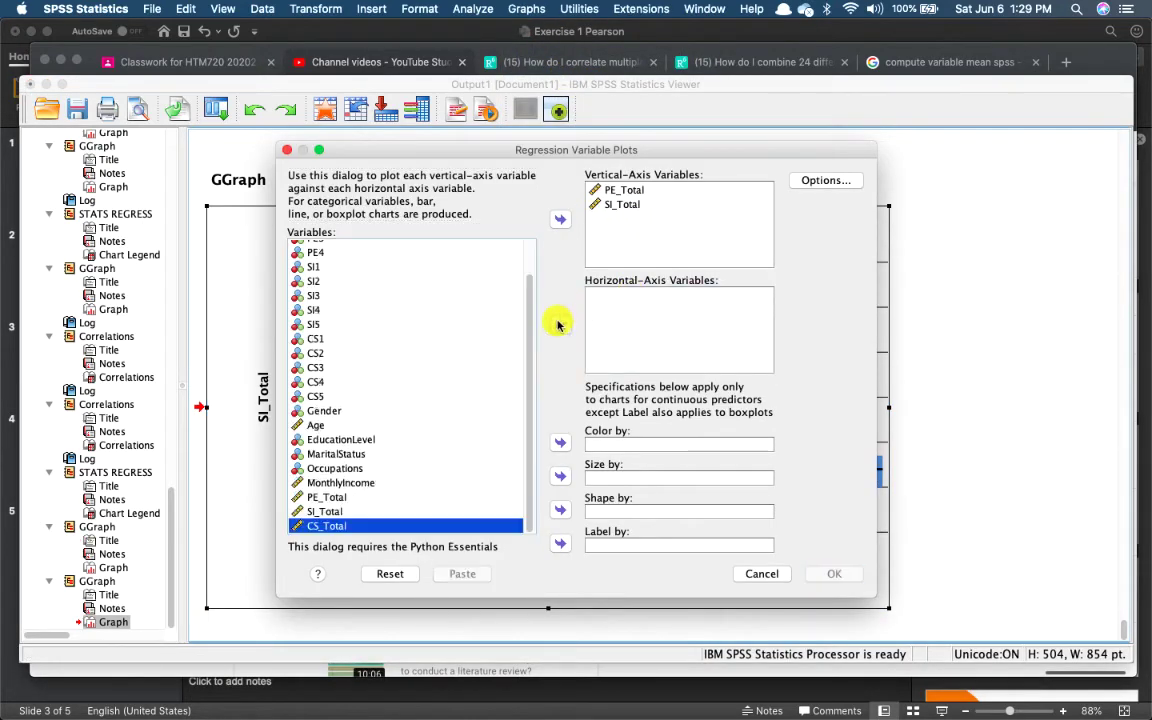
left_click(620, 205)
left_click(558, 220)
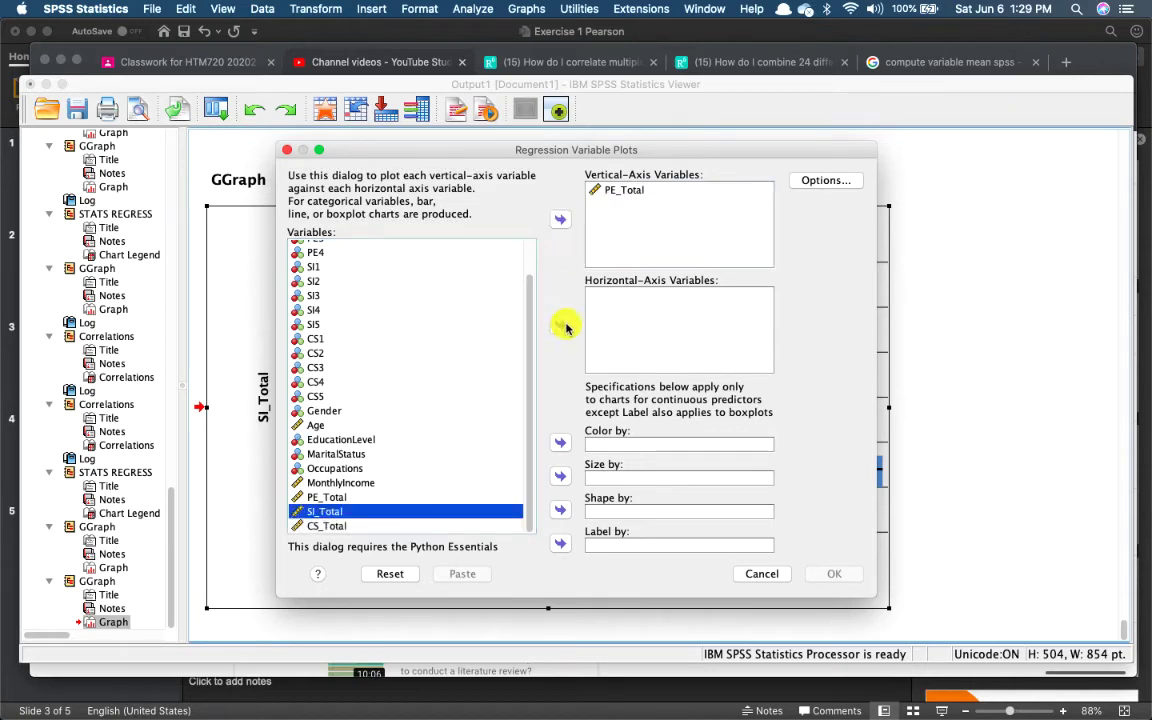
left_click(562, 326)
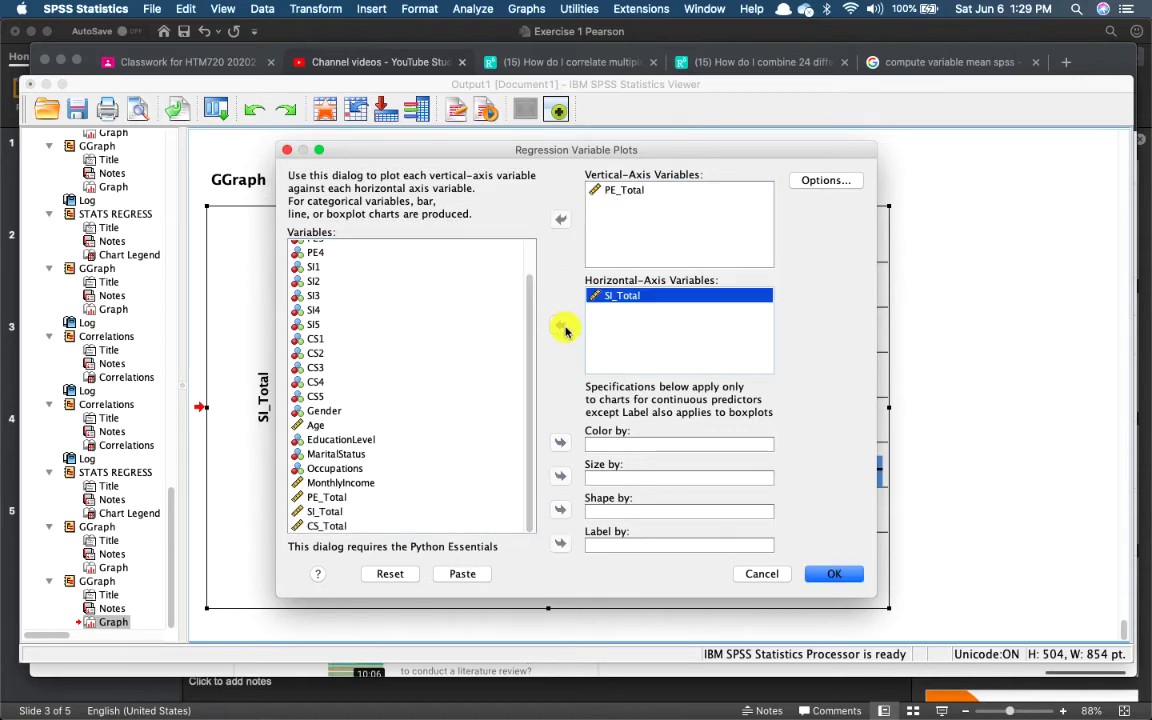
left_click(835, 577)
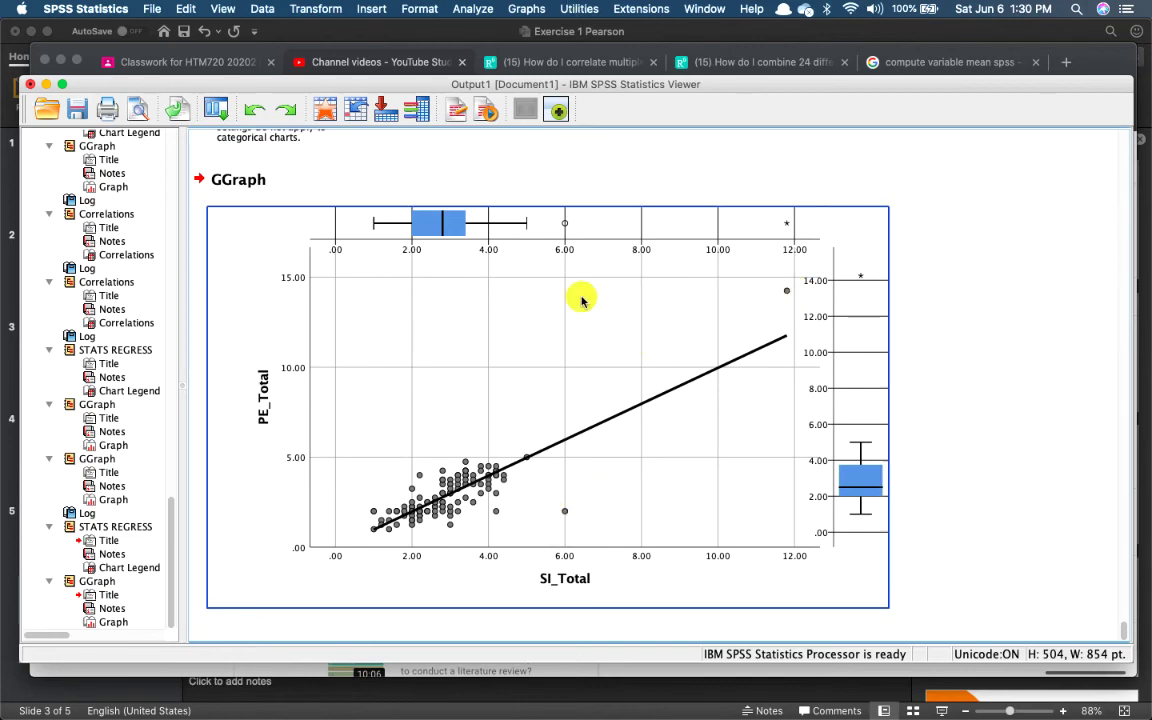
Review the charts in the SPSS Viewer, then switch to the Exercise 1 Pearson Results slide.
key("ctrl+Up")
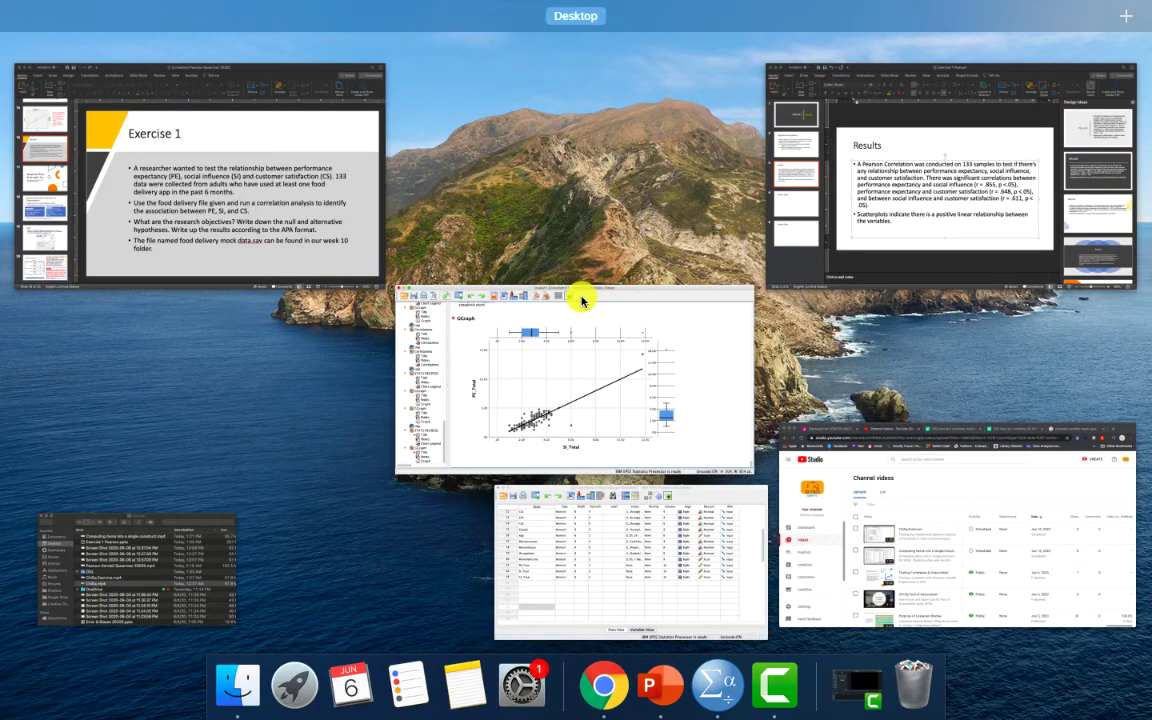
left_click(584, 342)
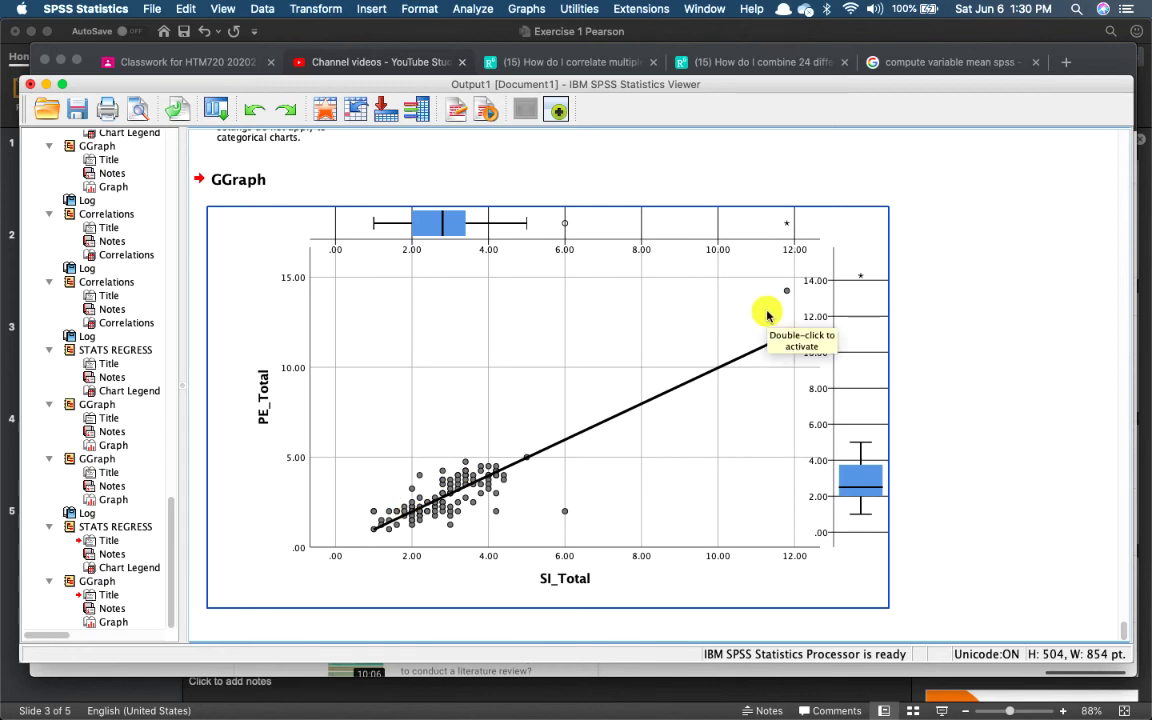
scroll(767, 316, "up", 15)
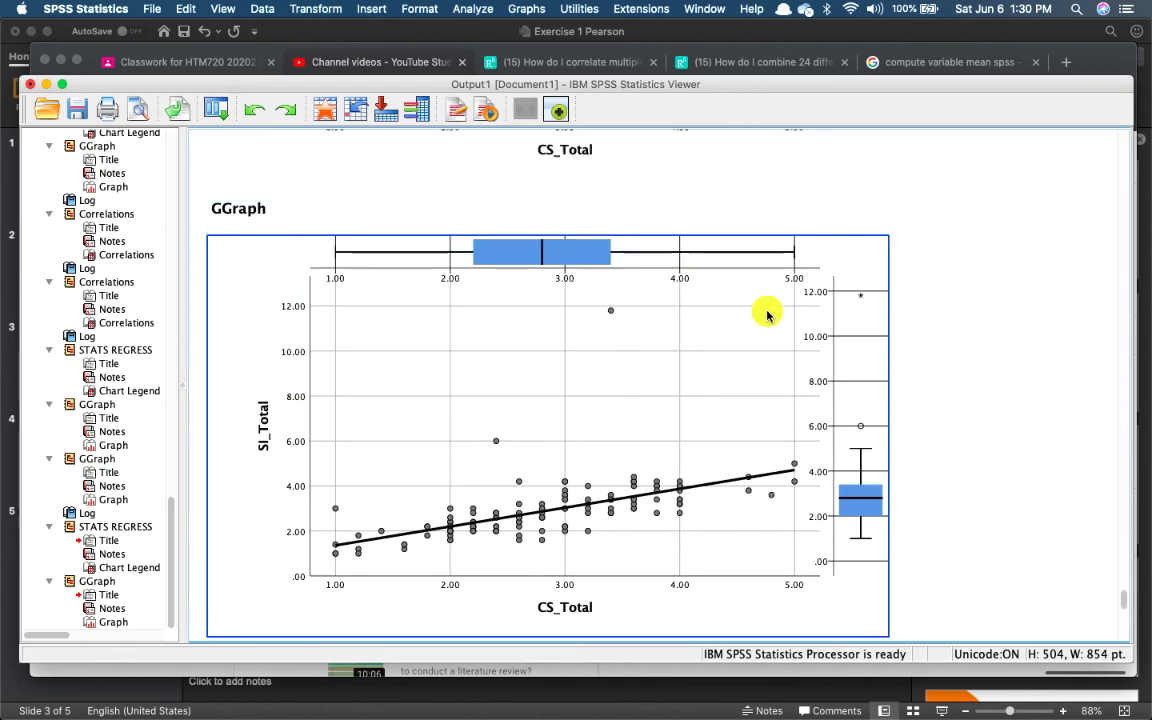
scroll(514, 463, "down", 10)
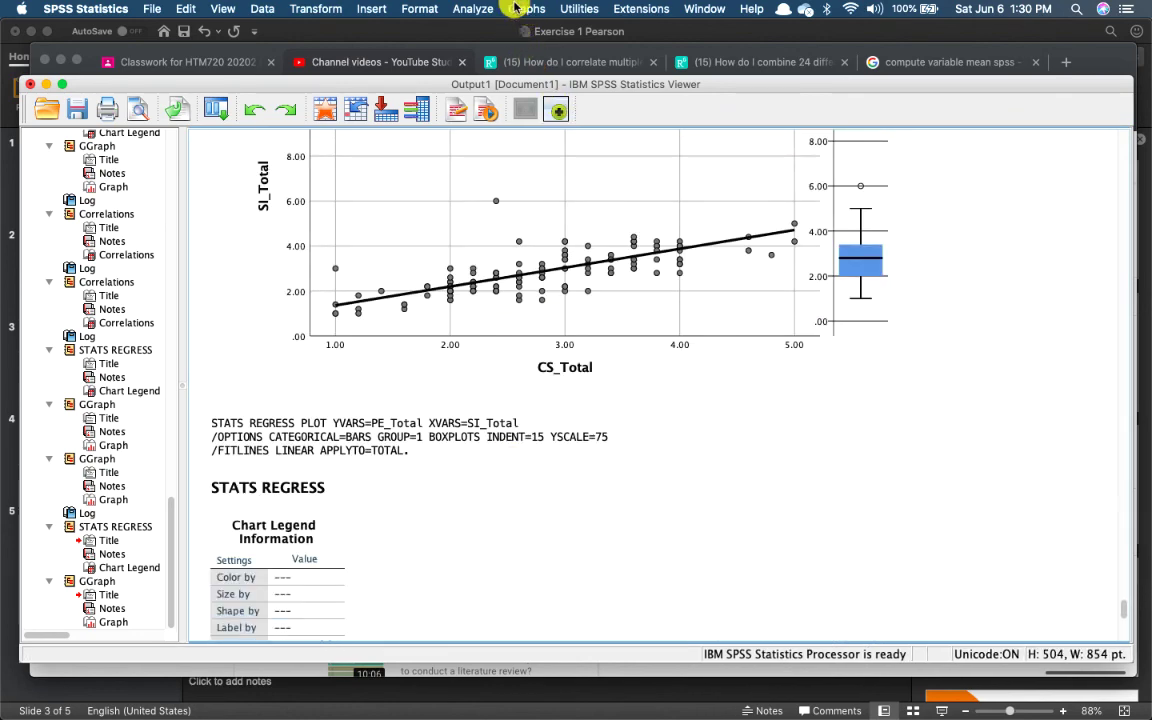
key("ctrl+Up")
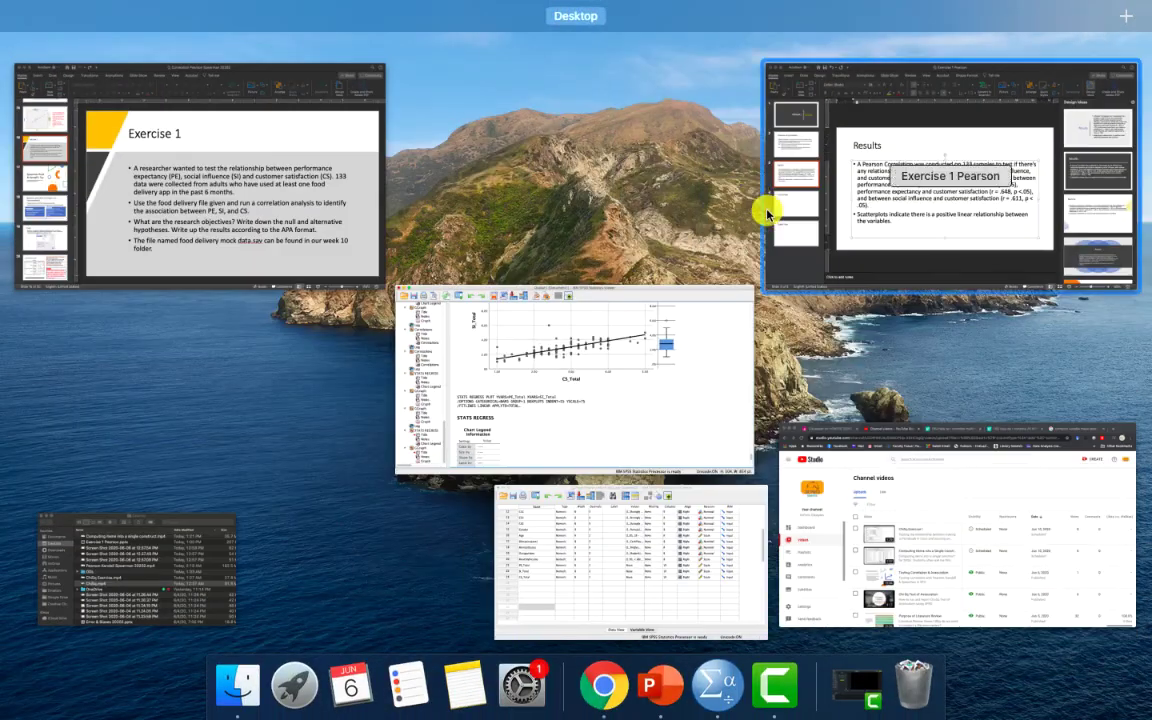
left_click(905, 141)
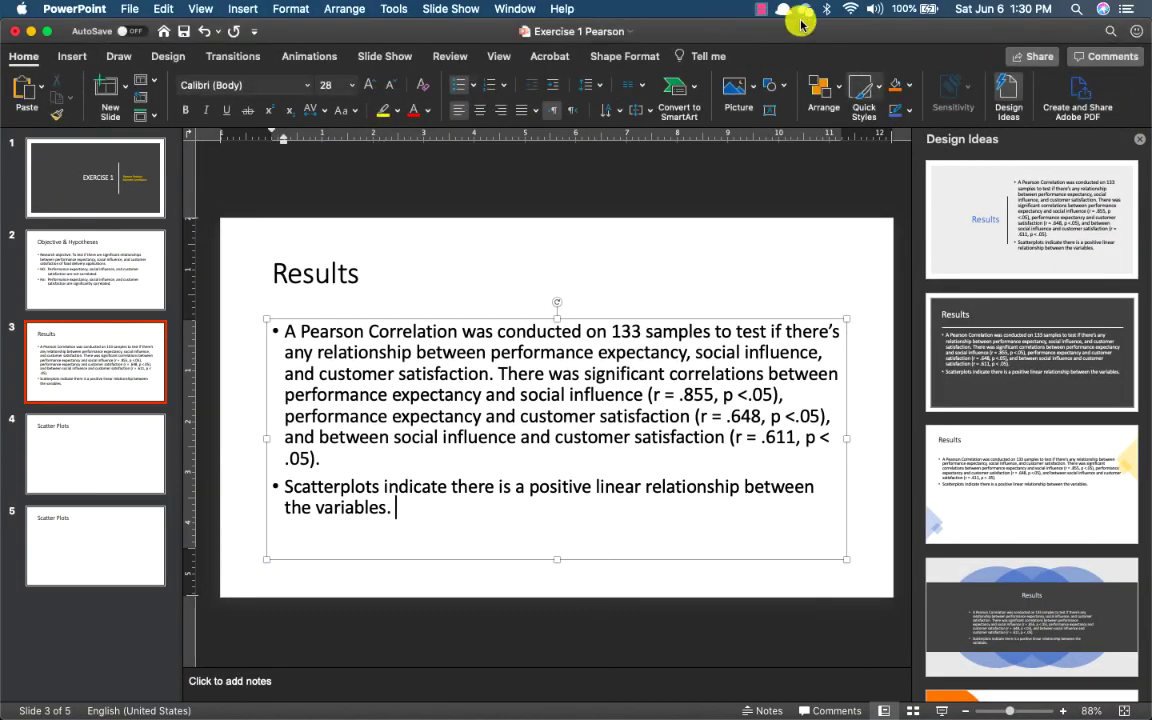